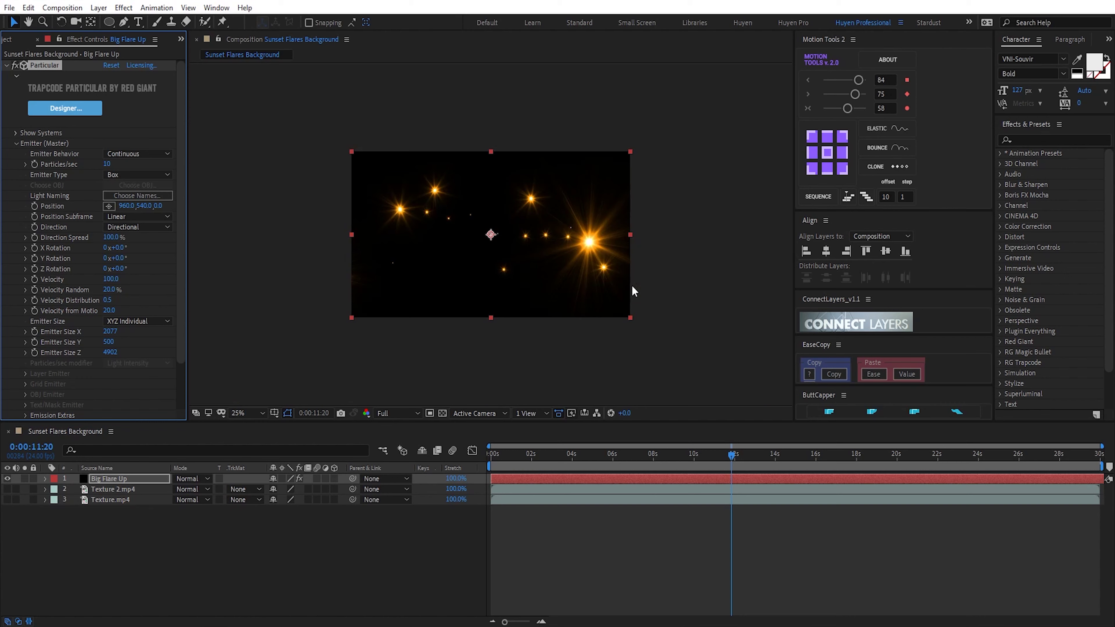
Return near the comp start, set the viewer zoom to 50%, and preview the flares.
{"action": "left_click_drag", "start_coordinate": [490, 455], "coordinate": [573, 457]}
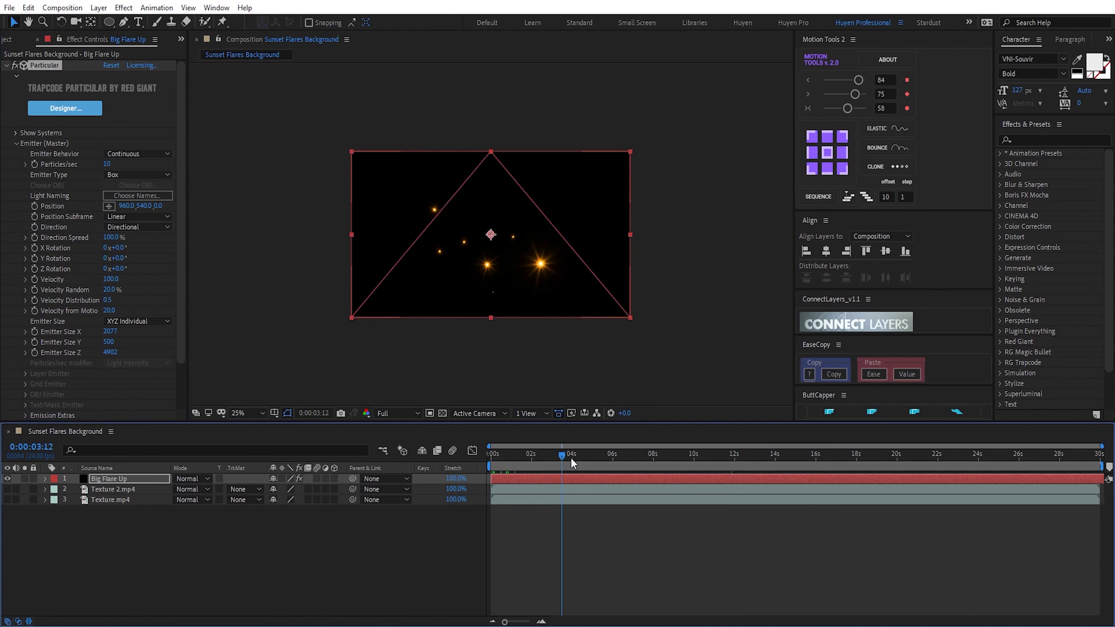
{"action": "left_click", "coordinate": [248, 412]}
{"action": "left_click", "coordinate": [245, 195]}
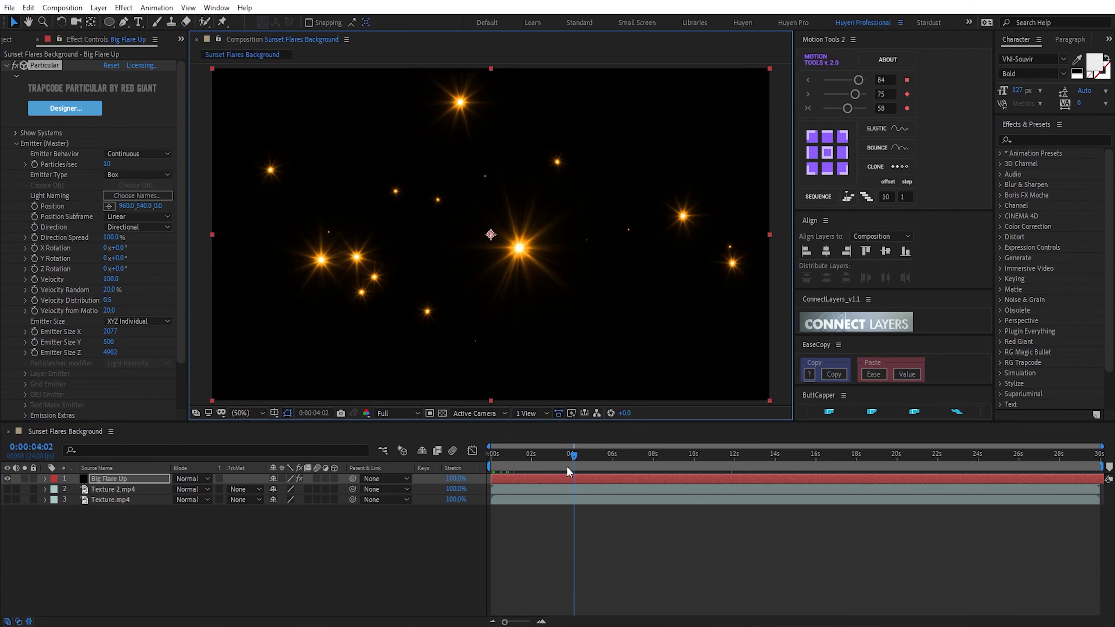
{"action": "key", "text": "space"}
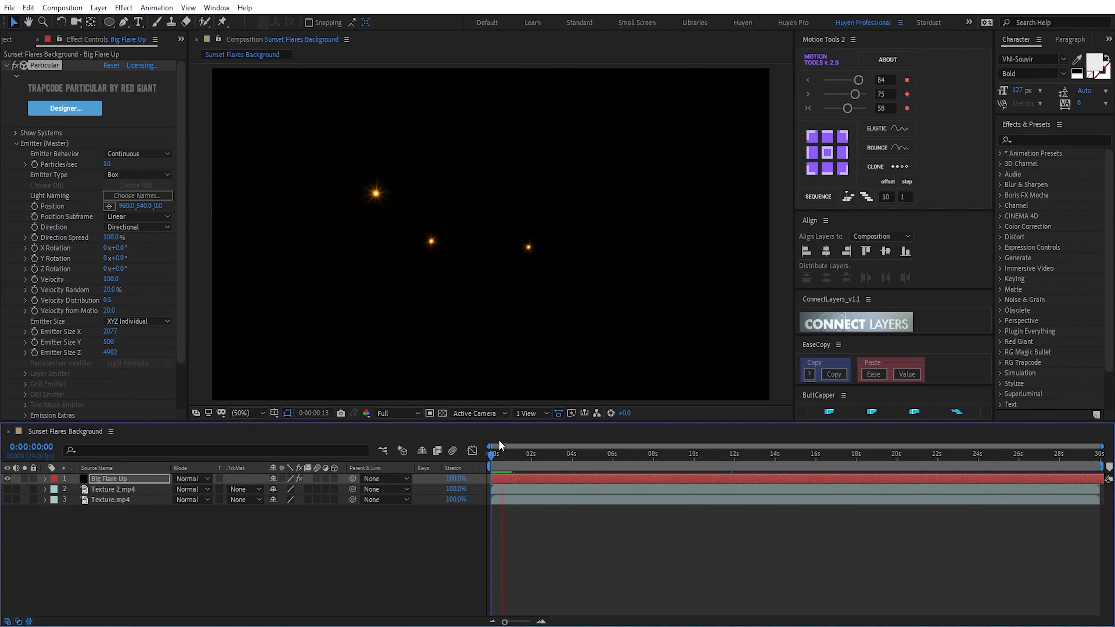
Collapse Emitter (Master) and expand Physics (Master) > Air to reach the wind settings.
{"action": "left_click", "coordinate": [17, 143]}
{"action": "left_click", "coordinate": [17, 174]}
{"action": "left_click", "coordinate": [26, 216]}
Set Air Wind Y to -70 and preview the flares rising from the start.
{"action": "left_click_drag", "start_coordinate": [108, 299], "coordinate": [104, 299]}
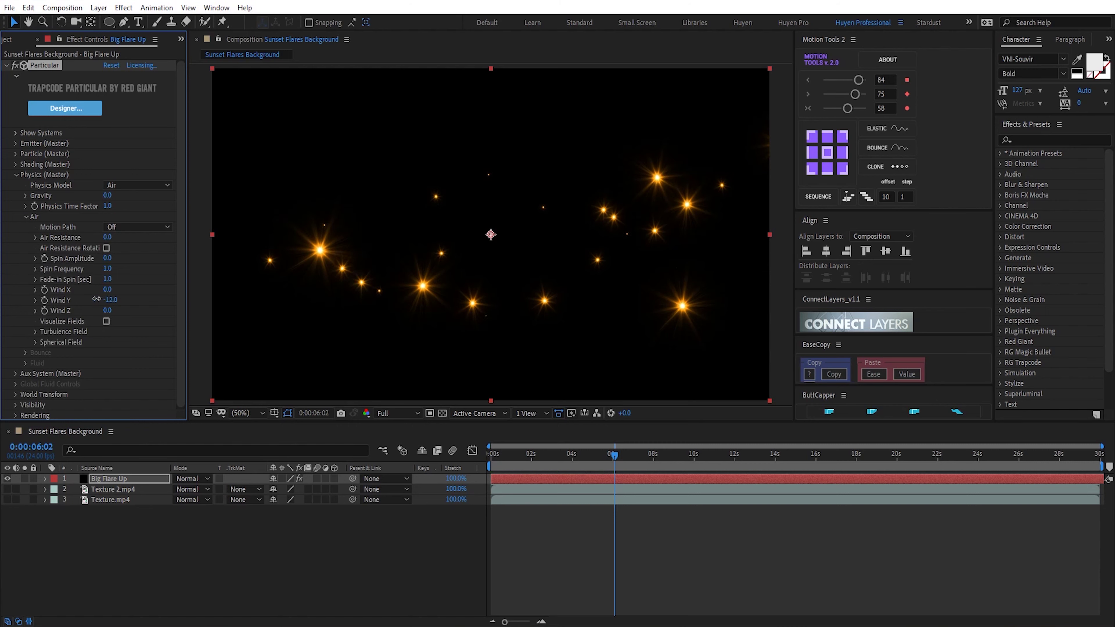
{"action": "left_click", "coordinate": [107, 299]}
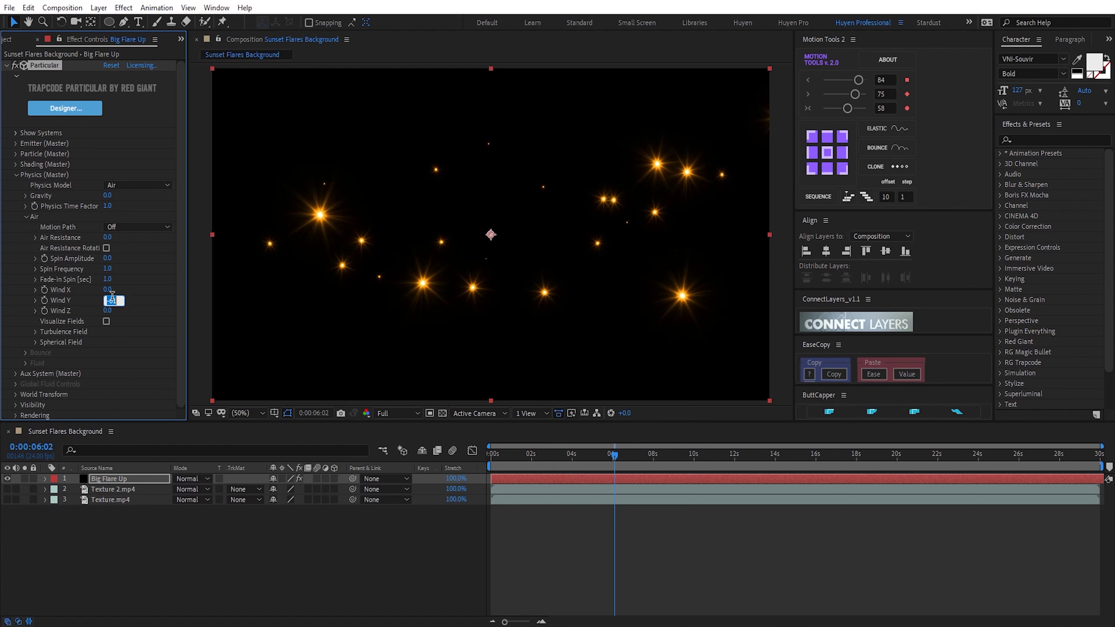
{"action": "type", "text": "-70"}
{"action": "key", "text": "Return"}
{"action": "key", "text": "Home"}
{"action": "key", "text": "space"}
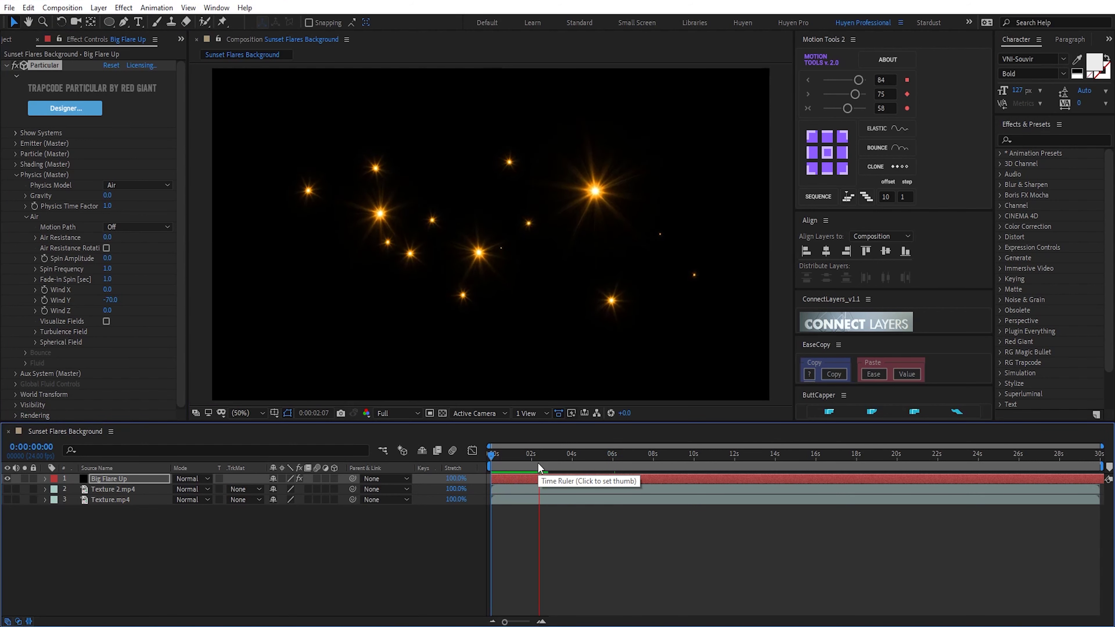
{"action": "key", "text": "space"}
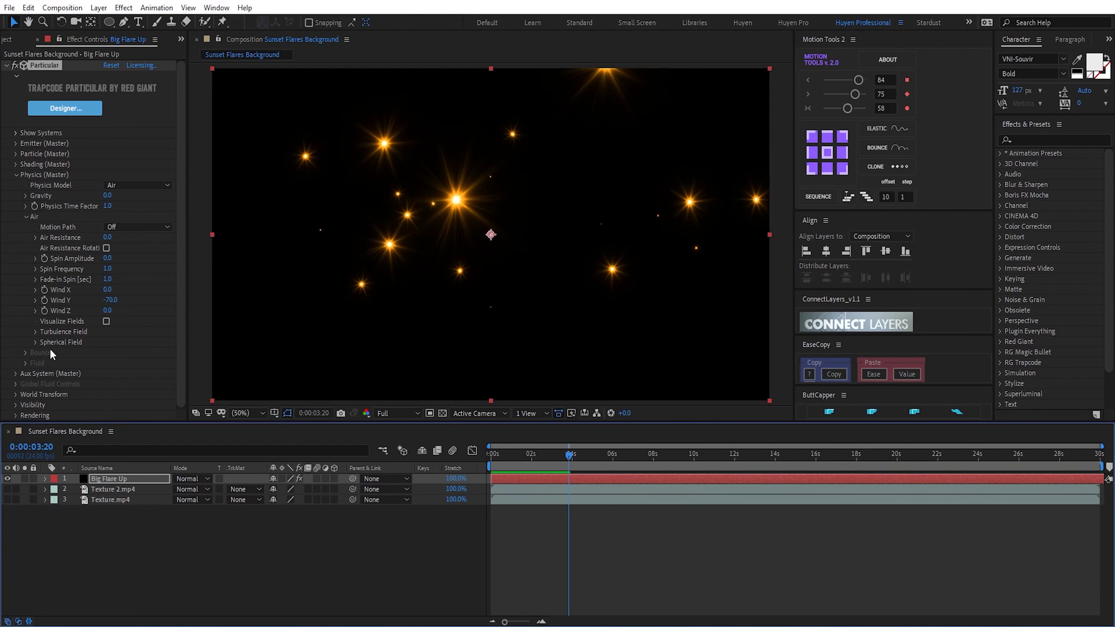
Set Turbulence Field Affect Position to 10, then collapse the Physics group.
{"action": "left_click", "coordinate": [35, 331]}
{"action": "scroll", "coordinate": [40, 338], "scroll_direction": "down", "scroll_amount": 3}
{"action": "left_click", "coordinate": [107, 288]}
{"action": "type", "text": "10"}
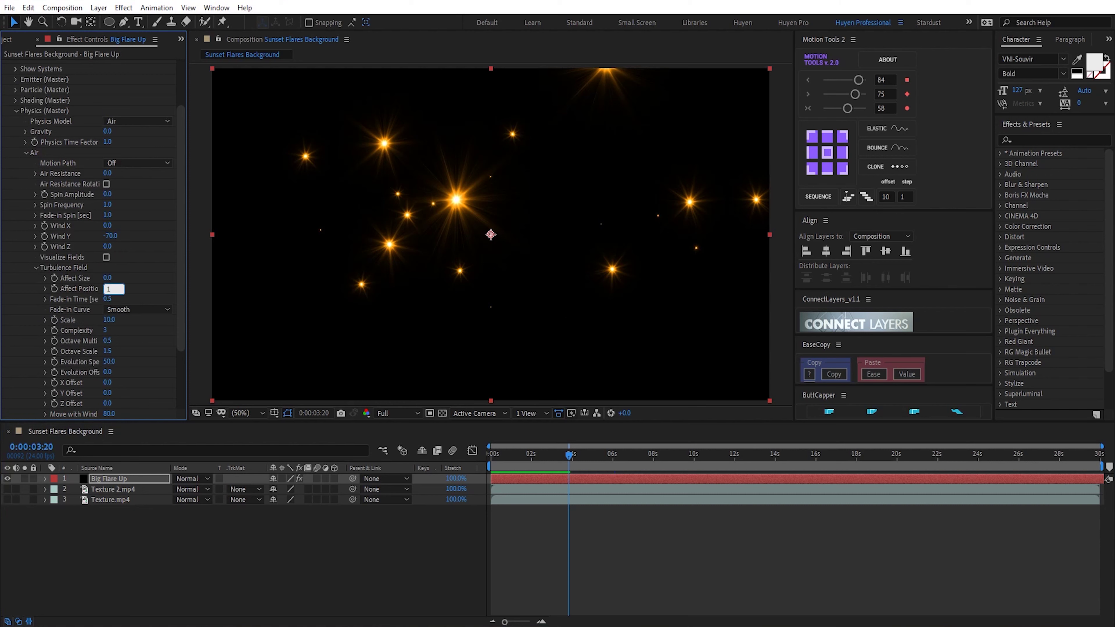
{"action": "key", "text": "Return"}
{"action": "left_click", "coordinate": [16, 111]}
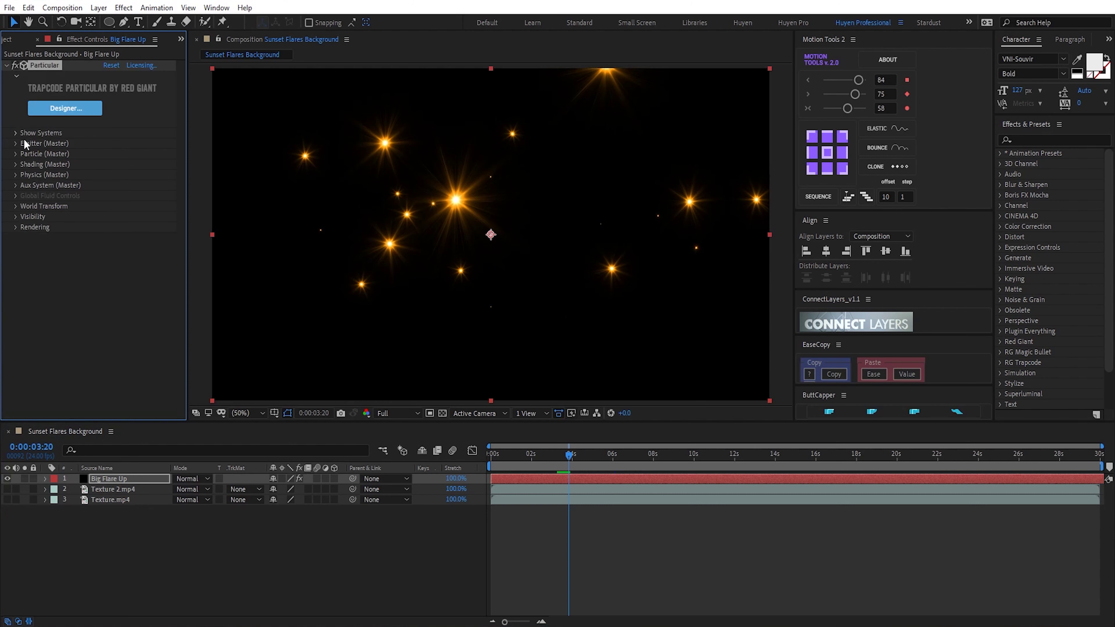
Apply the bell Size over Life preset and redraw the curve to ramp up and hold.
{"action": "left_click", "coordinate": [16, 153]}
{"action": "scroll", "coordinate": [24, 220], "scroll_direction": "down", "scroll_amount": 2}
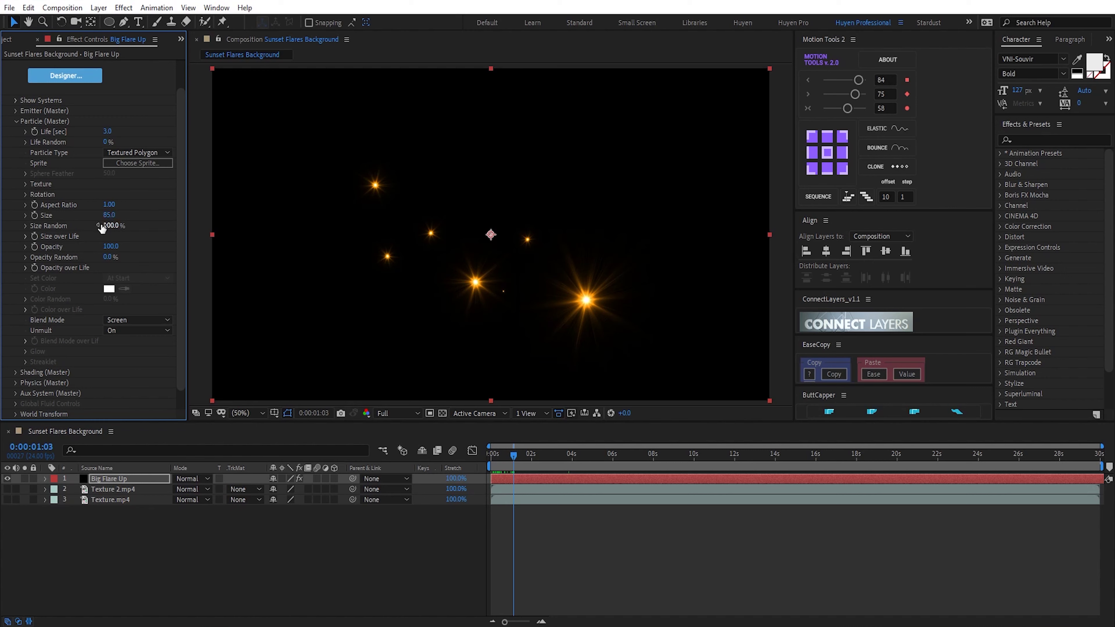
{"action": "left_click", "coordinate": [25, 237]}
{"action": "left_click_drag", "start_coordinate": [184, 276], "coordinate": [233, 277]}
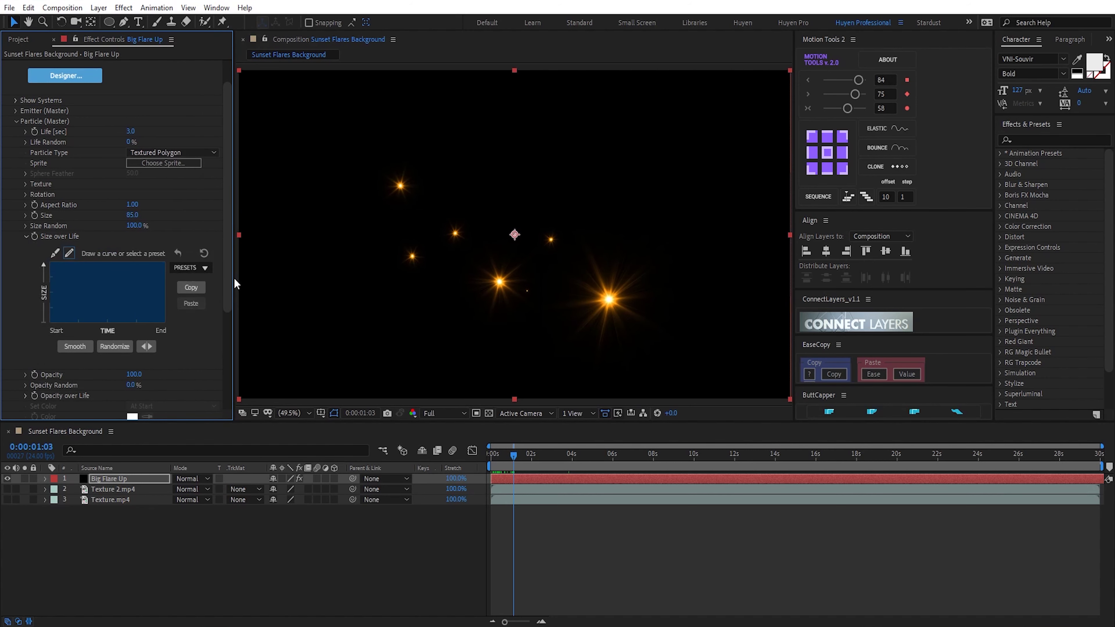
{"action": "mouse_move", "coordinate": [180, 273]}
{"action": "left_click", "coordinate": [190, 319]}
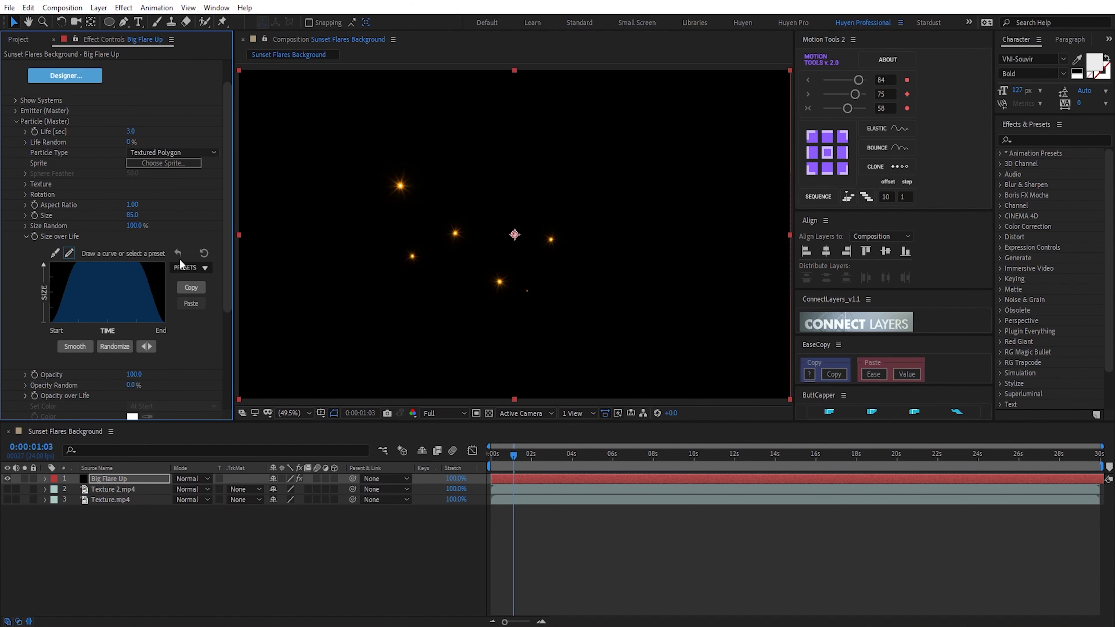
{"action": "left_click_drag", "start_coordinate": [133, 263], "coordinate": [164, 260]}
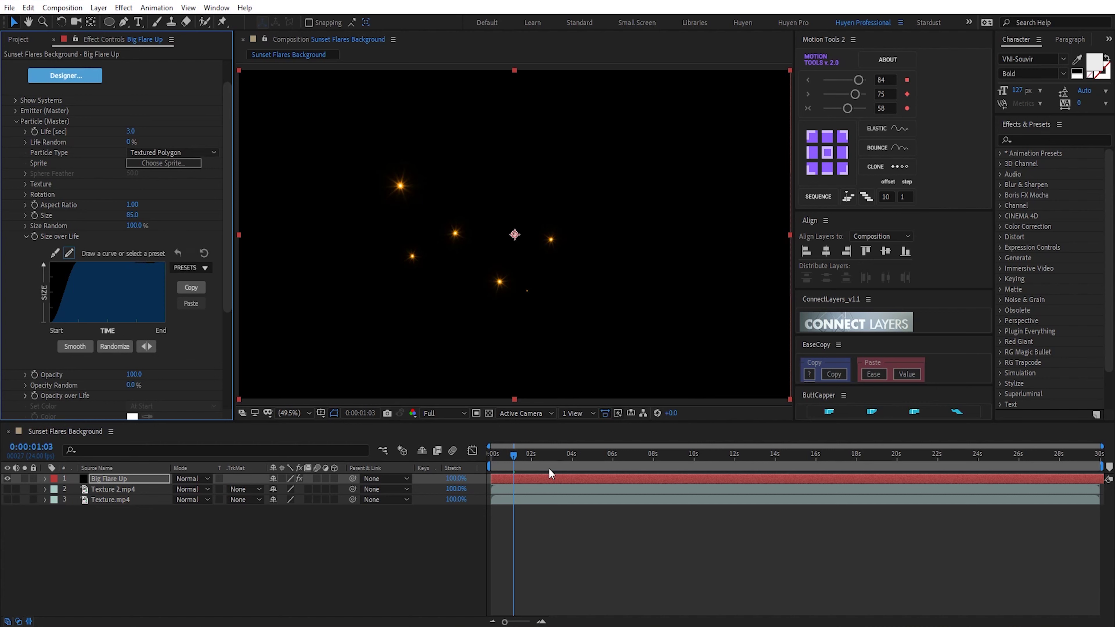
Scrub the first seconds of the timeline and preview the shrinking flares.
{"action": "left_click", "coordinate": [511, 459]}
{"action": "mouse_move", "coordinate": [518, 463]}
{"action": "left_mouse_down"}
{"action": "mouse_move", "coordinate": [533, 461]}
{"action": "mouse_move", "coordinate": [491, 459]}
{"action": "left_mouse_up"}
{"action": "left_click", "coordinate": [192, 267]}
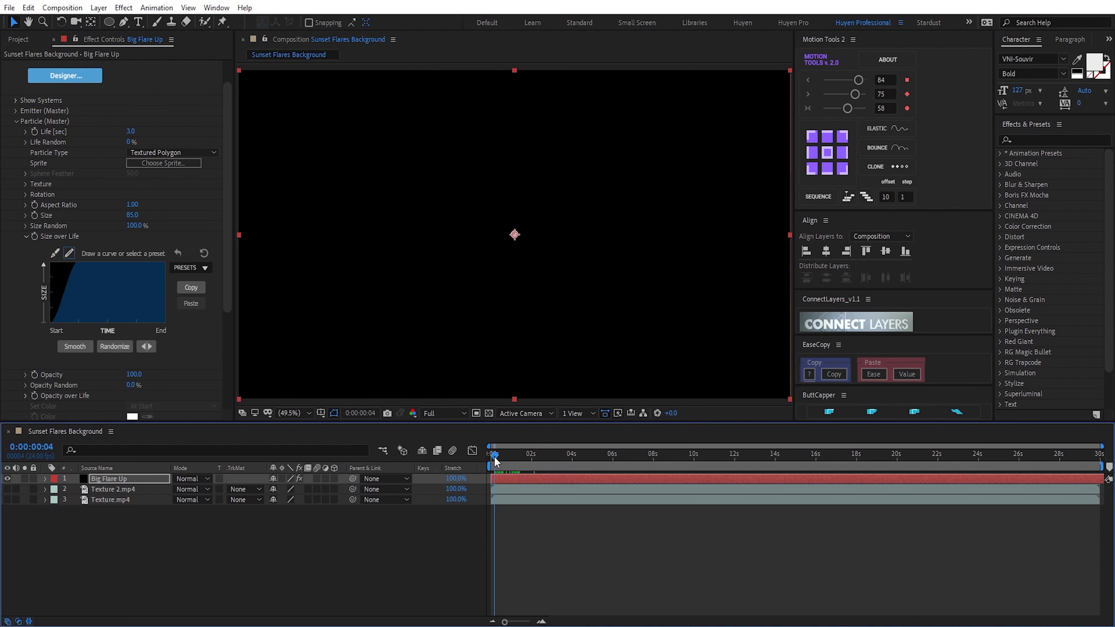
{"action": "key", "text": "space"}
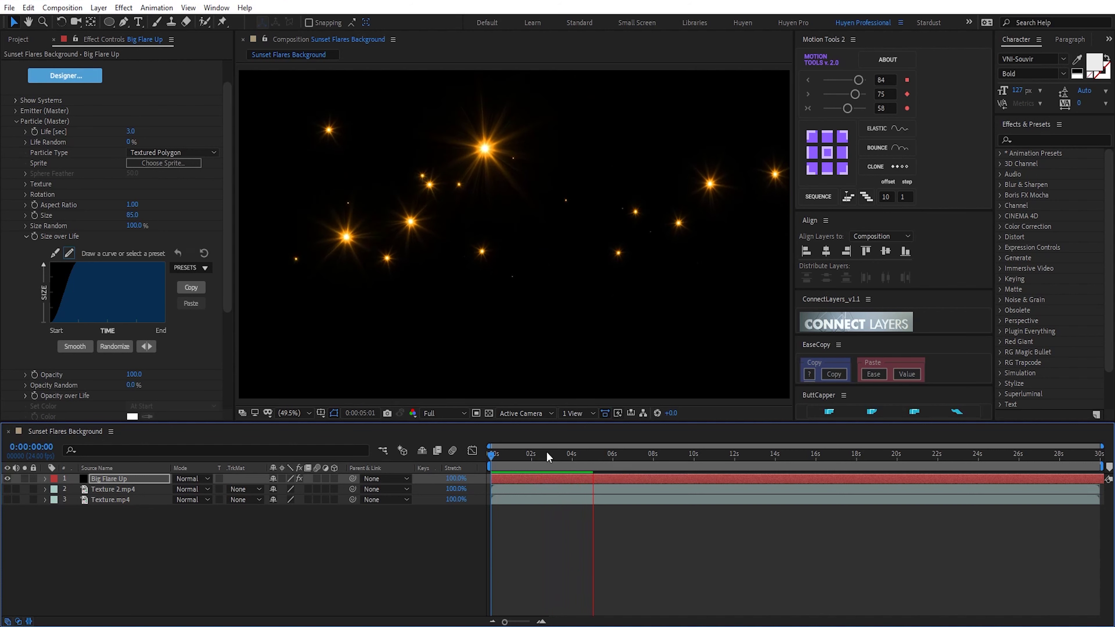
{"action": "key", "text": "space"}
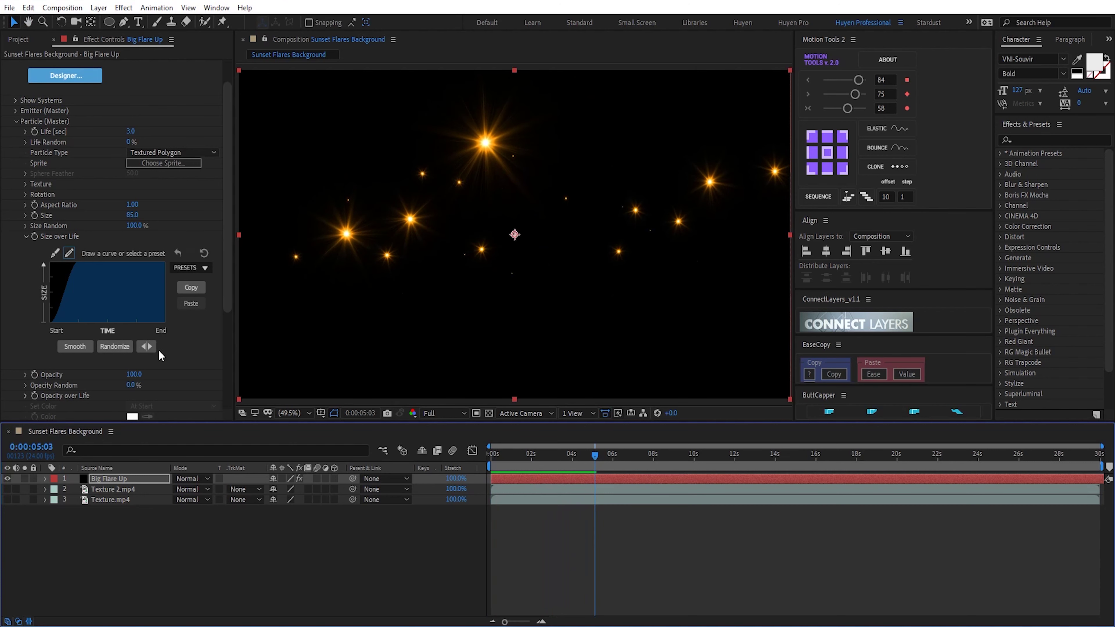
Set the particle Life to 5 seconds.
{"action": "left_click", "coordinate": [131, 131]}
{"action": "type", "text": "5"}
{"action": "key", "text": "Return"}
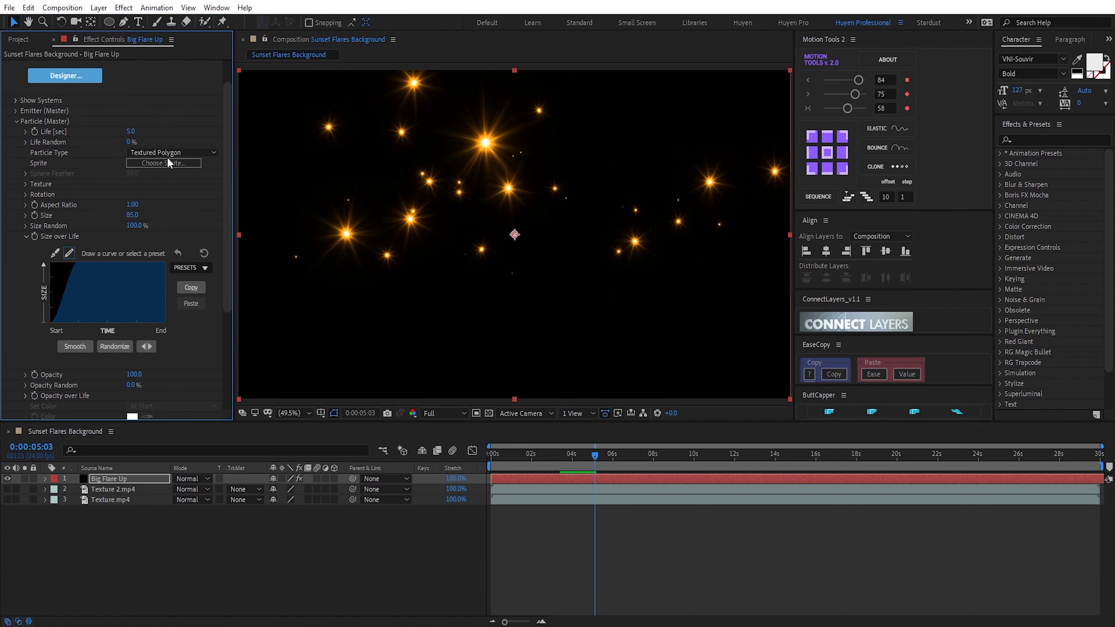